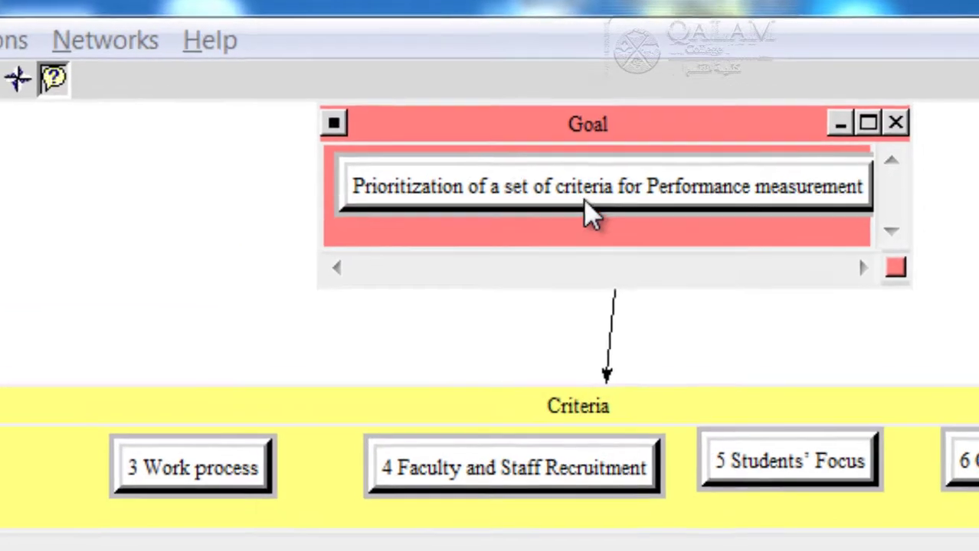
- Select the performance-measurement Goal node and open its Assess/Compare options
click(626, 162)
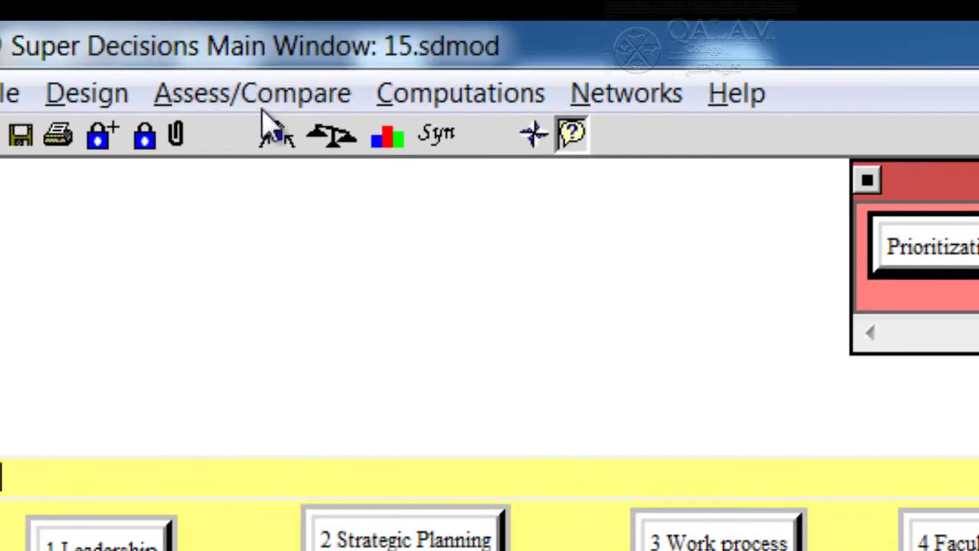
click(260, 118)
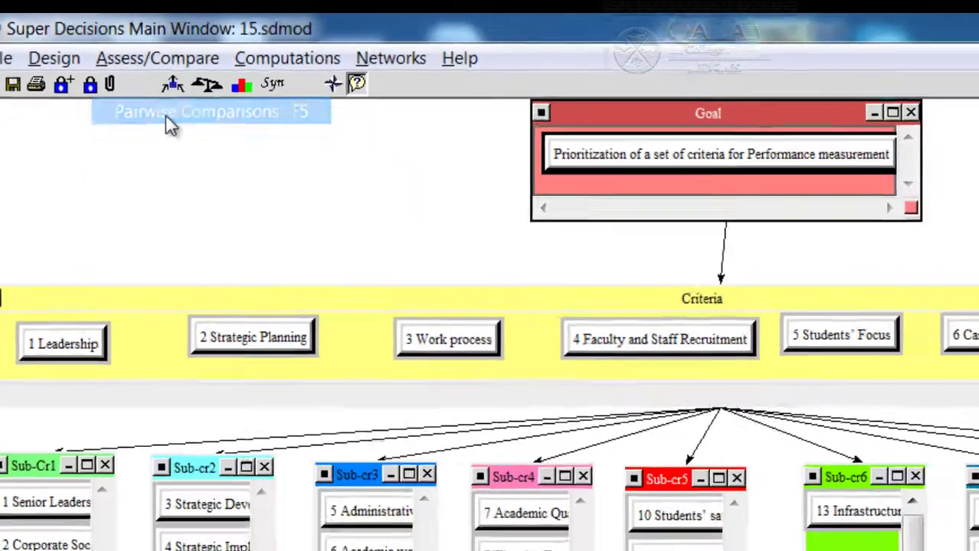
- Start Pairwise Comparisons of the nine criteria and review the questionnaire alongside the 0.07145 inconsistency result
click(246, 172)
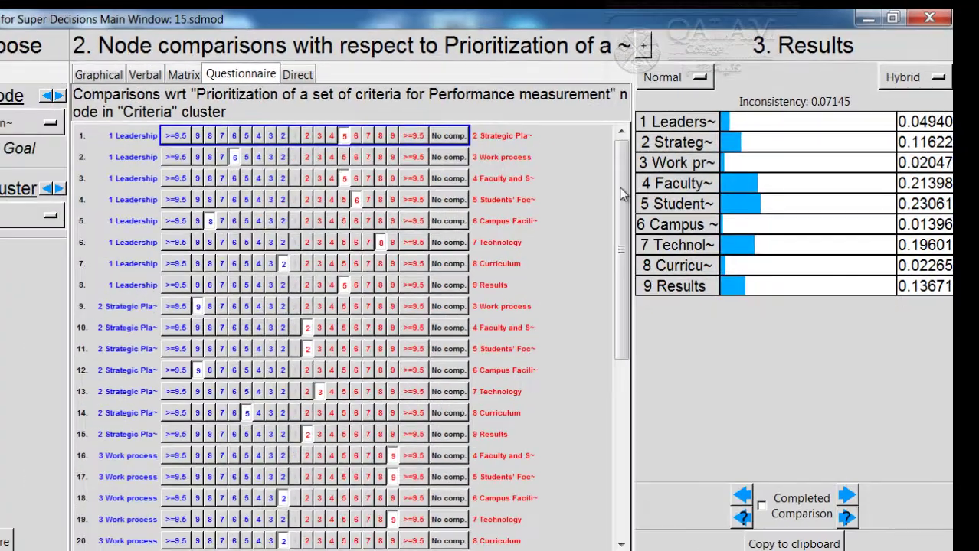
scroll(596, 355, down, 5)
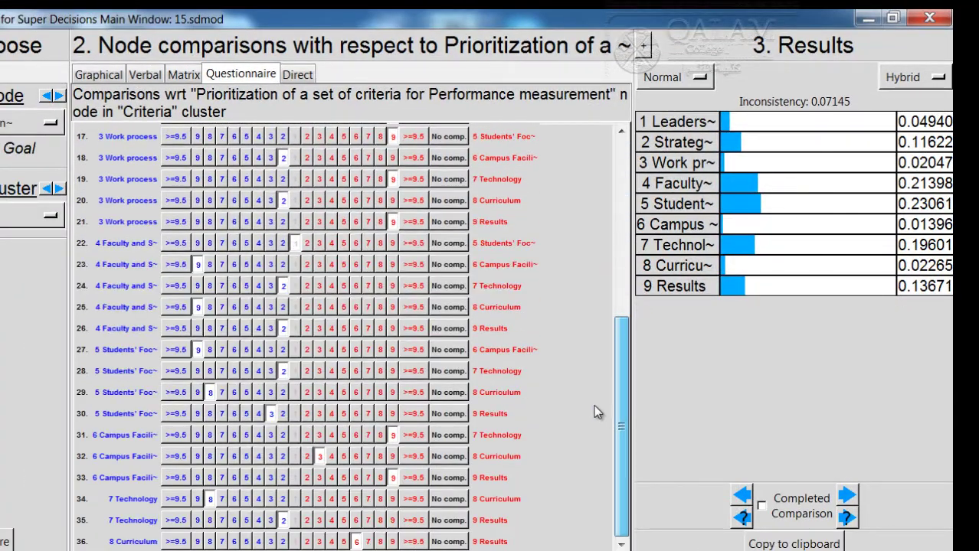
scroll(638, 328, up, 5)
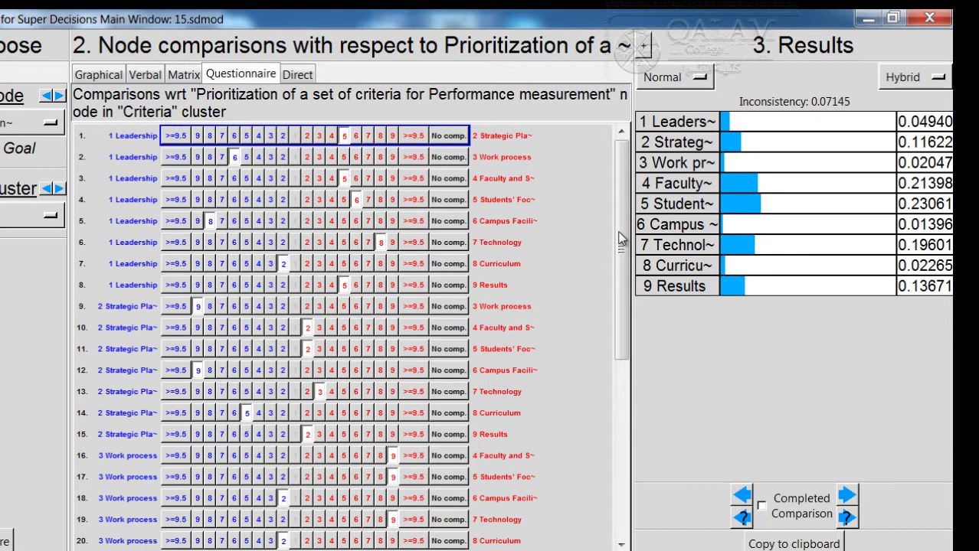
mouse_move(624, 171)
mouse_down()
mouse_move(628, 340)
mouse_move(633, 159)
mouse_up()
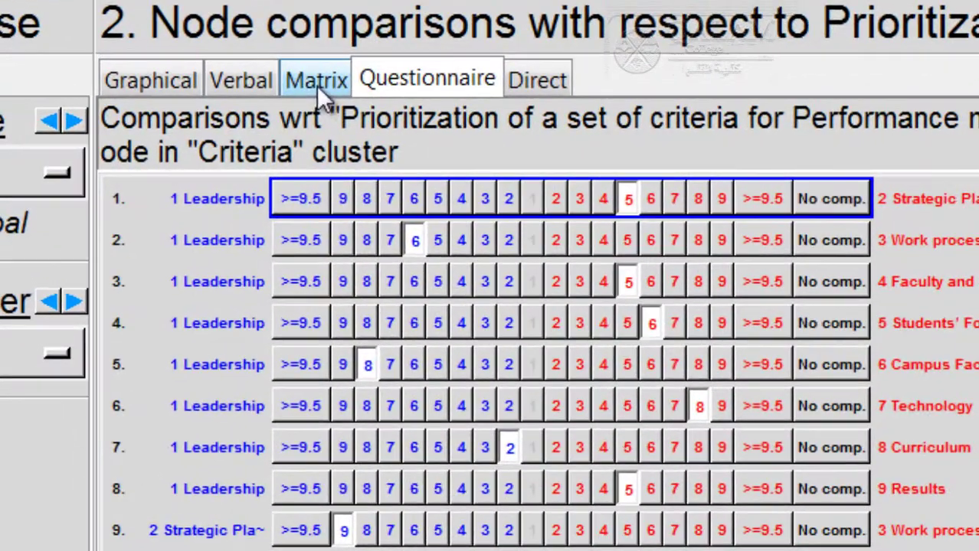
- Display the criteria judgments in Matrix view, briefly checking the Direct priorities first
click(315, 81)
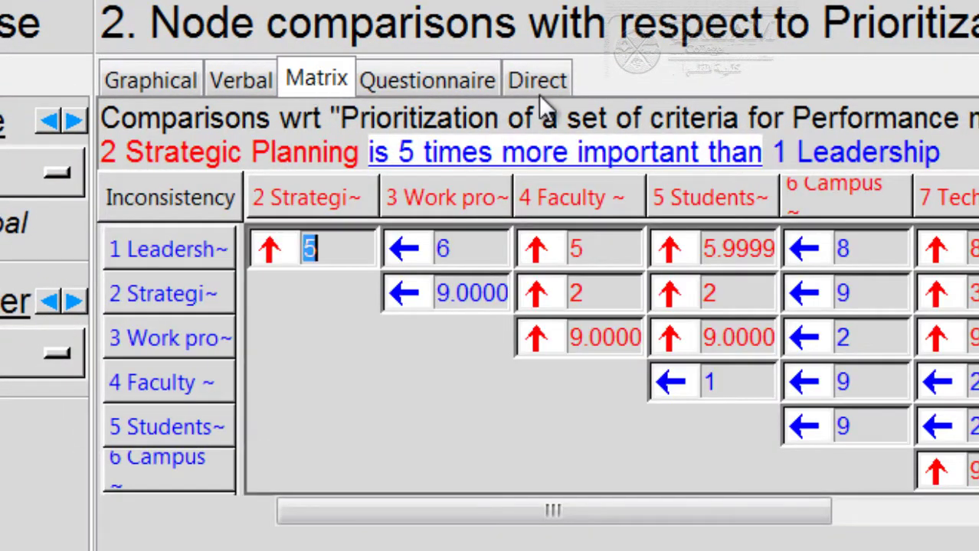
click(549, 96)
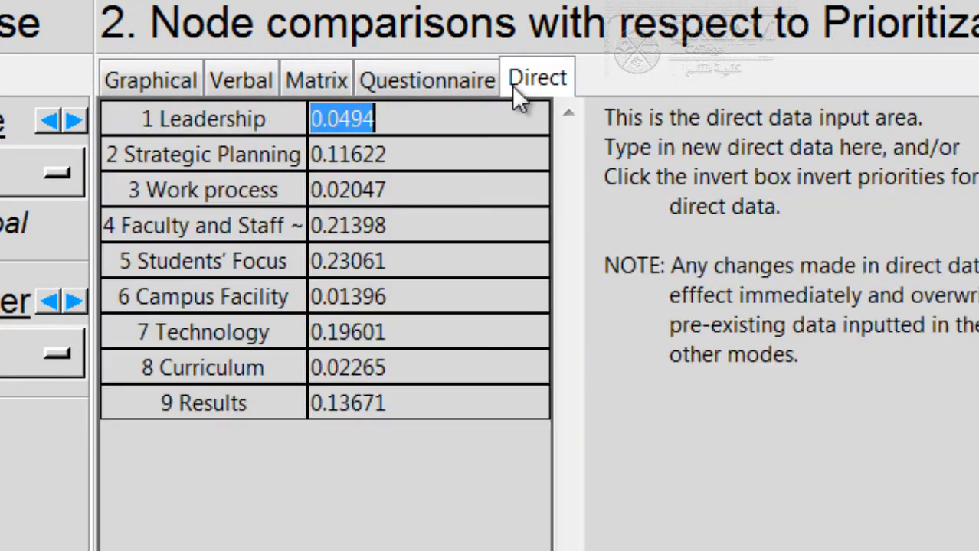
click(335, 78)
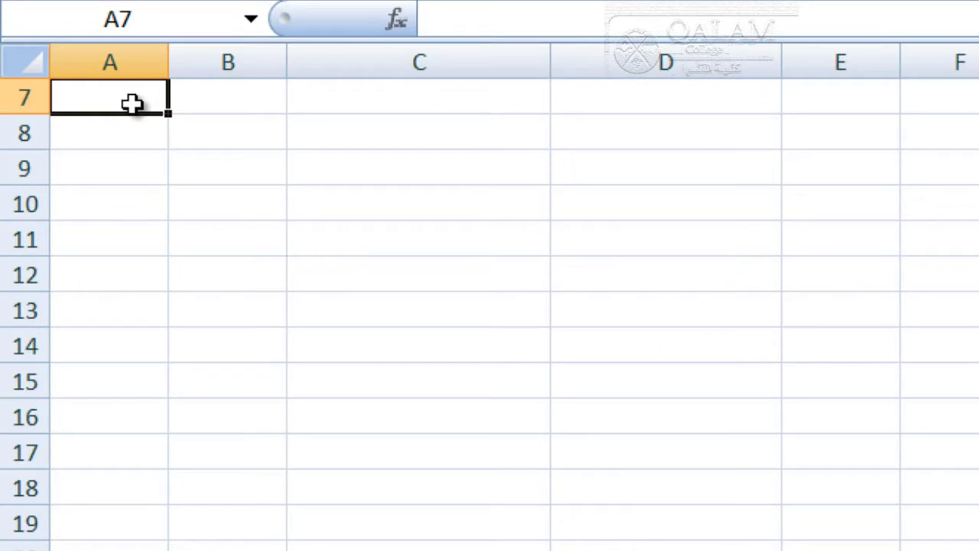
- Paste the 9×9 criteria comparison matrix into Excel at A7 and dismiss the colour-scheme warning
key(ctrl+v)
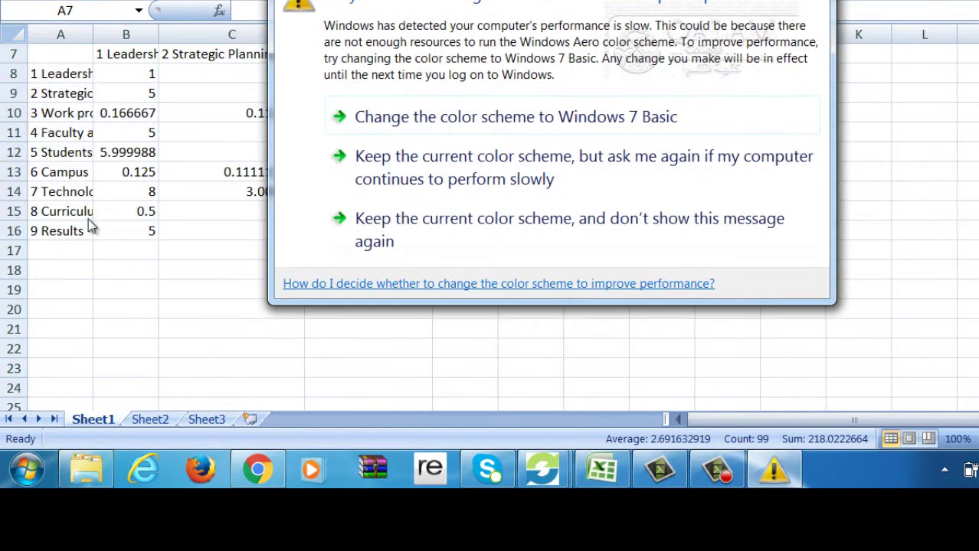
key(Escape)
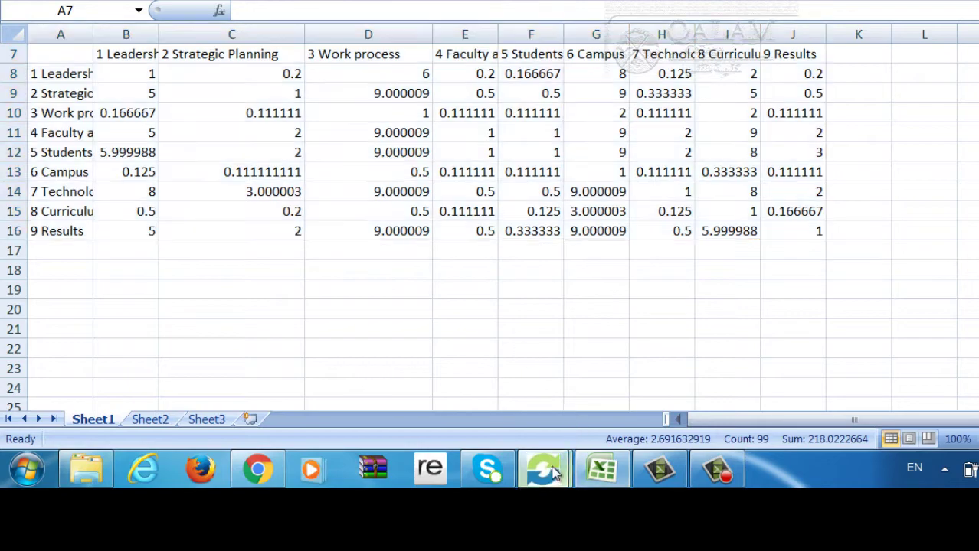
- Bring the Super Decisions comparisons window with the nine criteria priorities back to the front
mouse_move(545, 468)
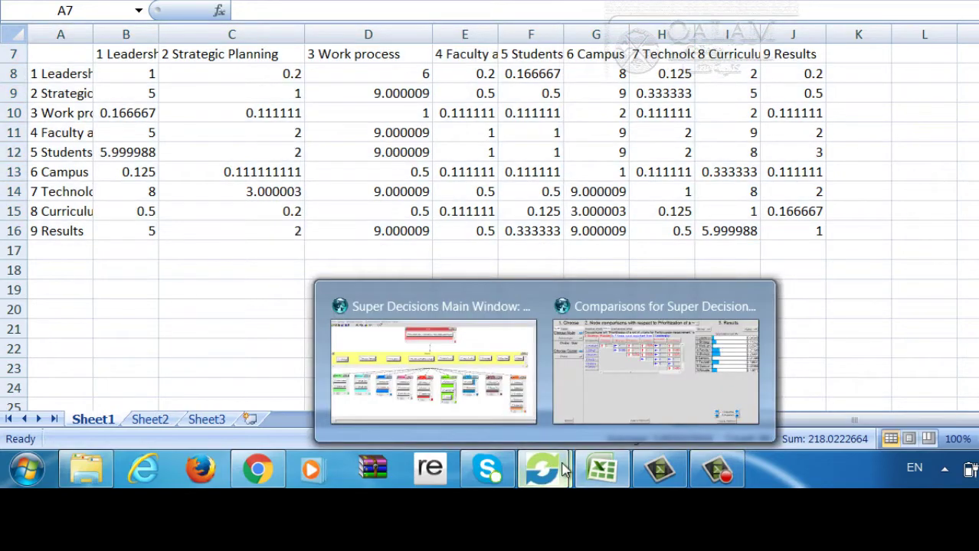
click(640, 394)
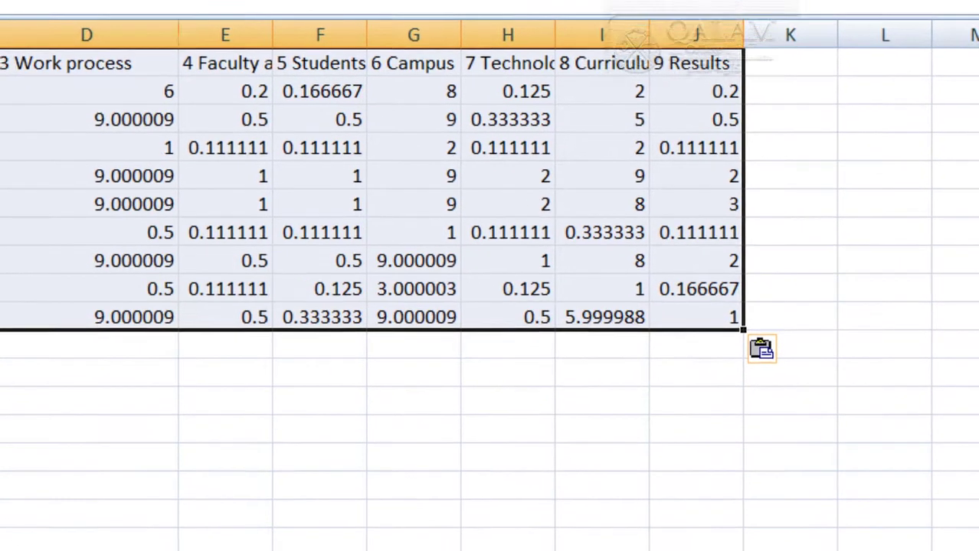
mouse_move(358, 550)
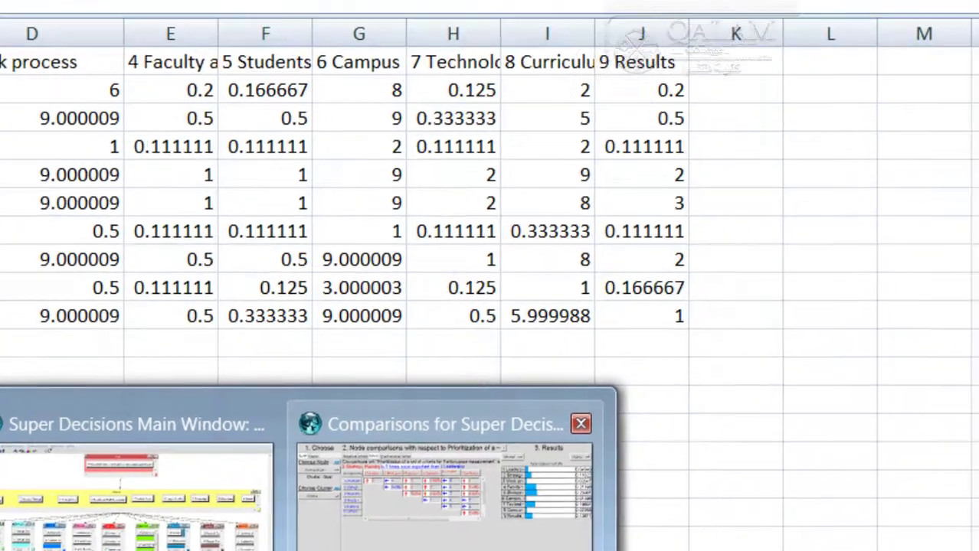
click(549, 513)
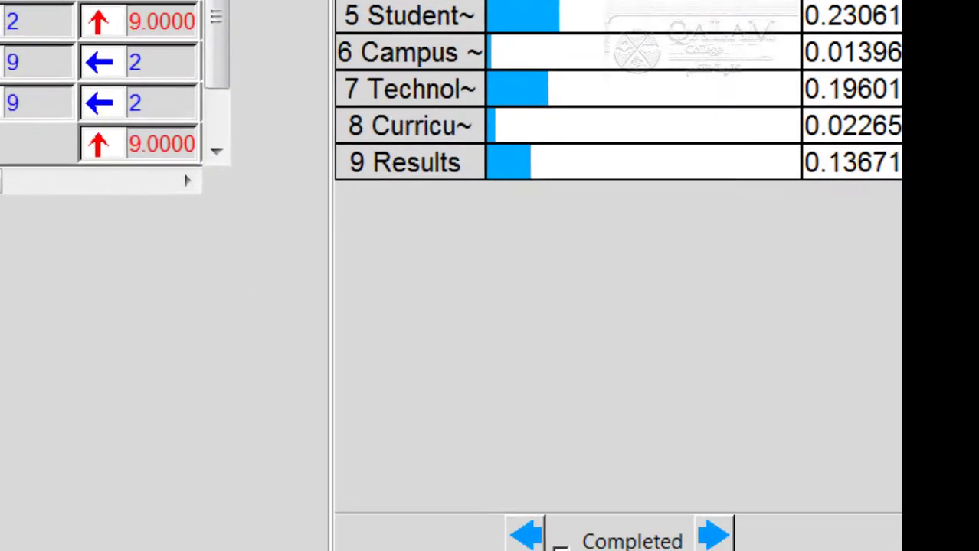
- Copy the results and paste the 0.07145 inconsistency and Normalized/Idealized priorities below the Excel matrix
right_click(504, 455)
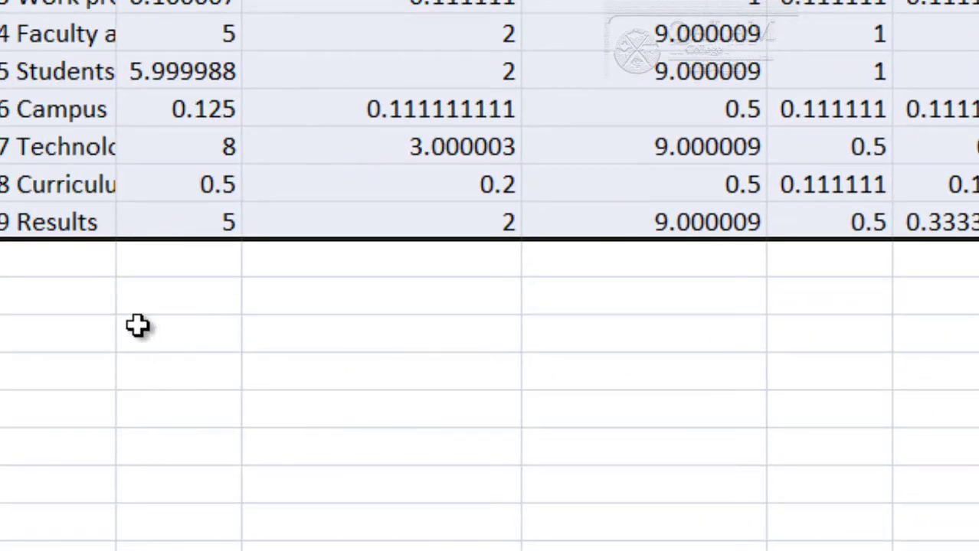
click(142, 325)
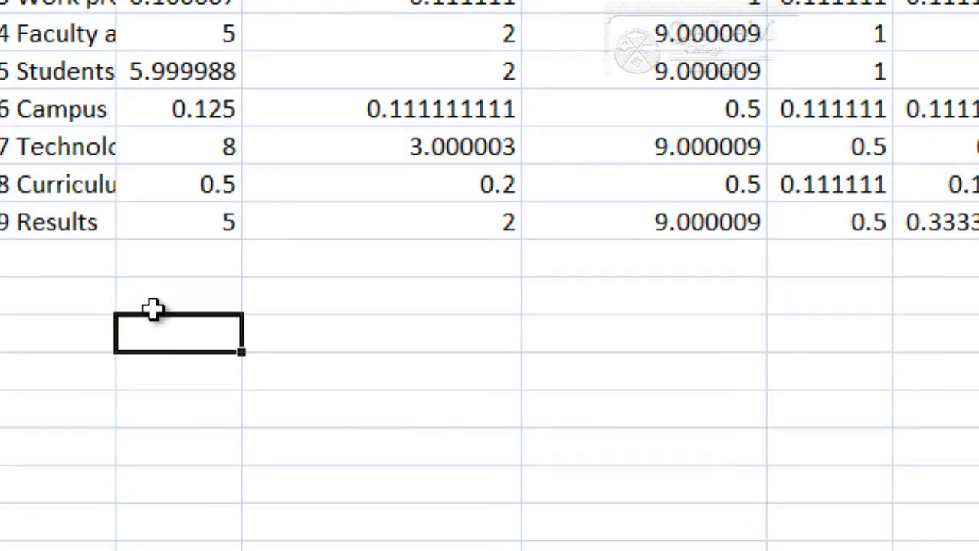
key(ctrl+v)
scroll(851, 345, down, 2)
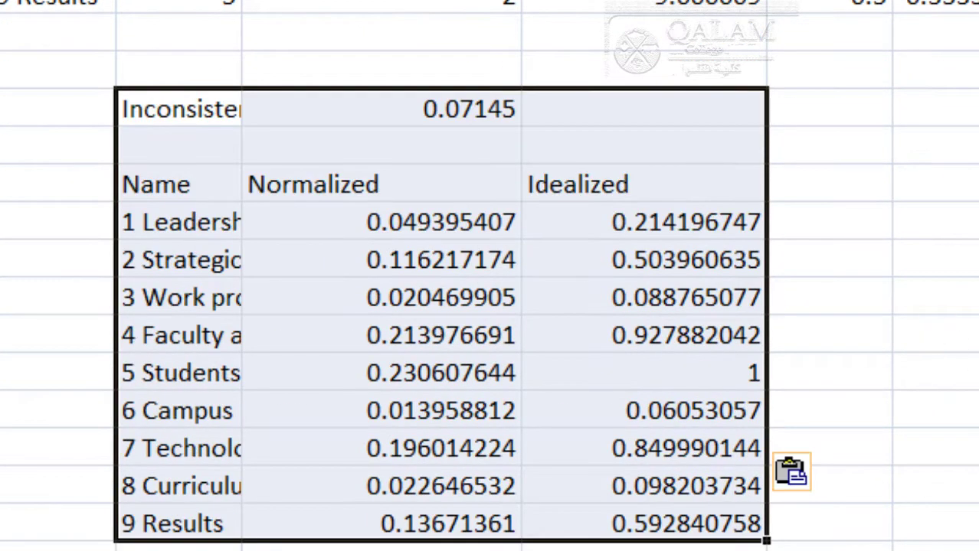
scroll(549, 277, up, 3)
scroll(549, 277, down, 1)
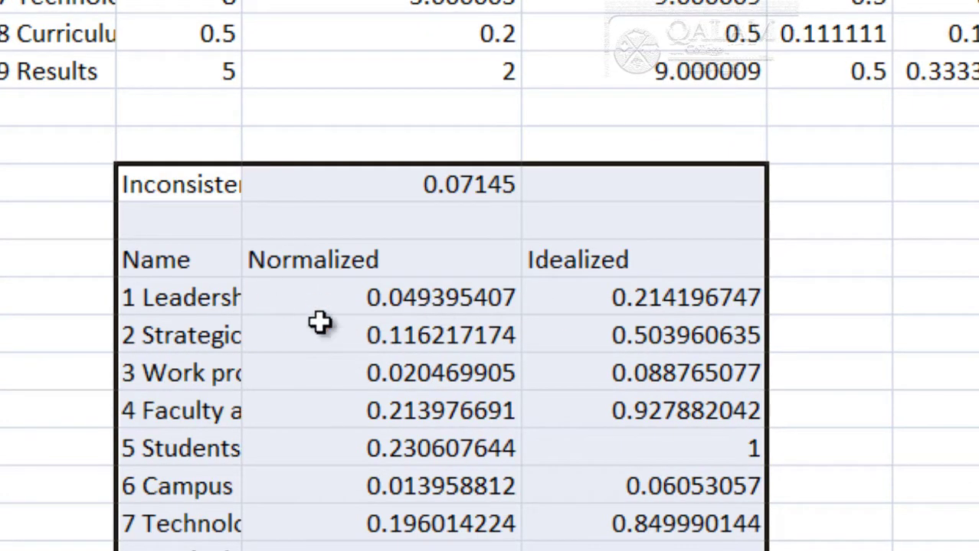
scroll(334, 341, down, 2)
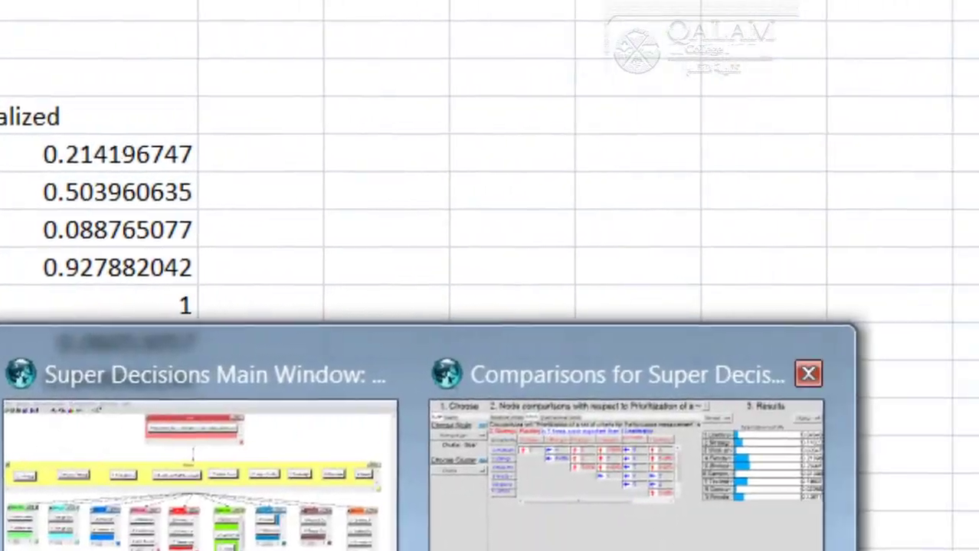
click(634, 448)
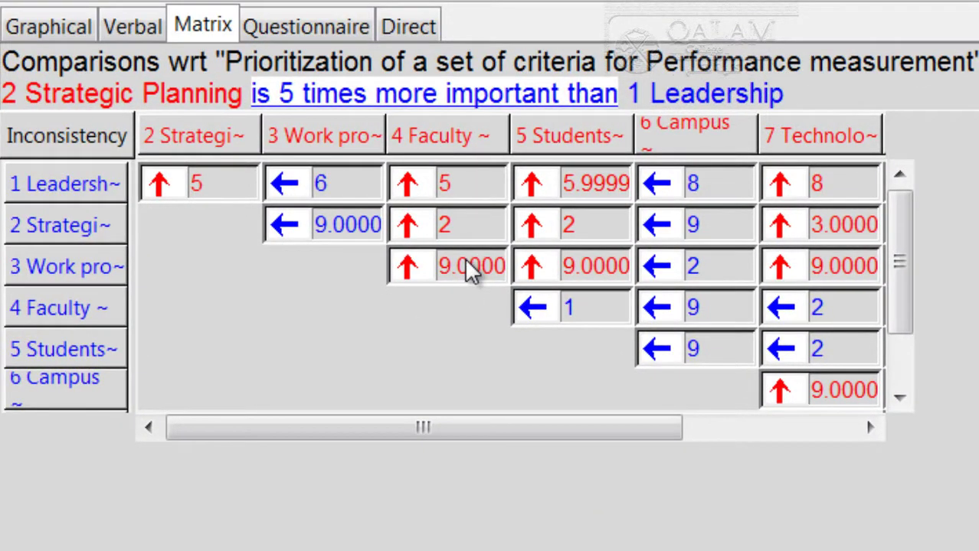
click(301, 29)
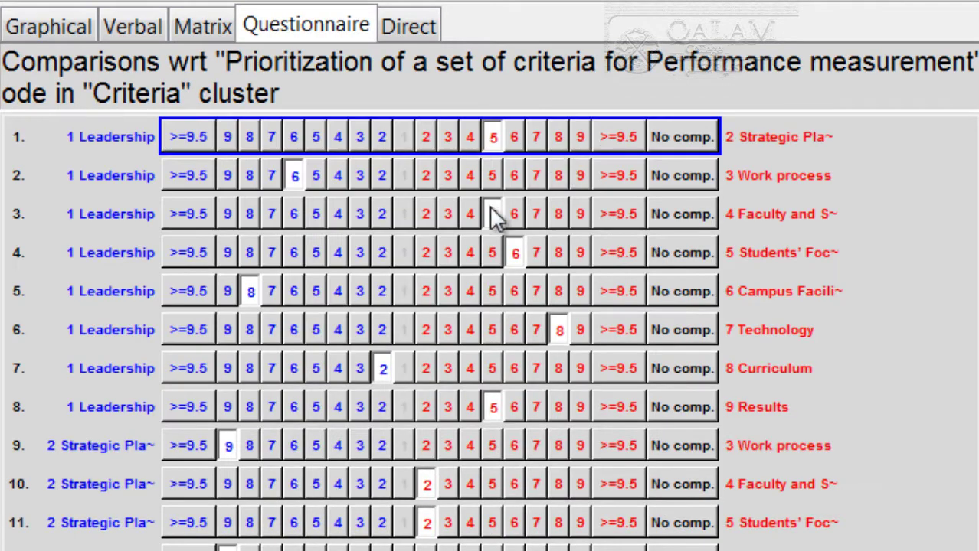
scroll(436, 330, down, 10)
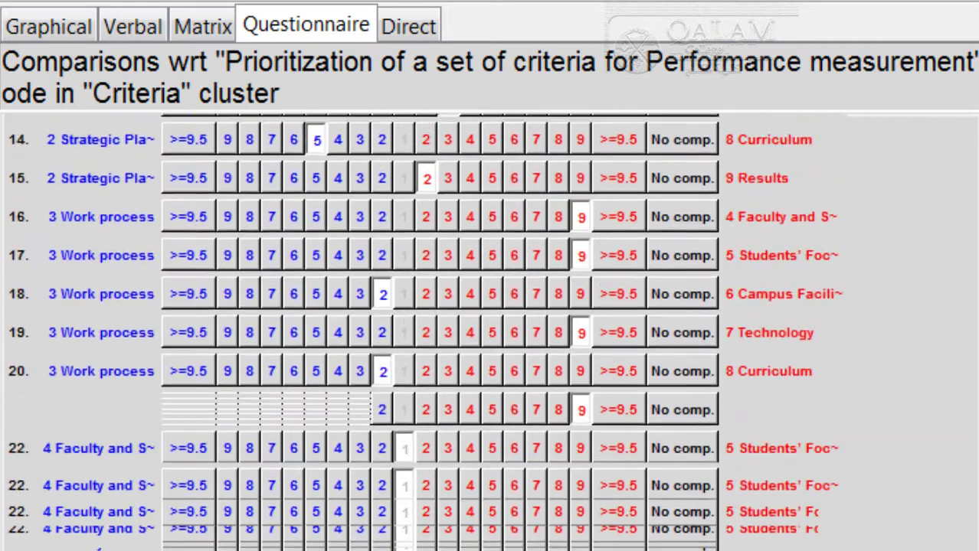
scroll(437, 330, up, 10)
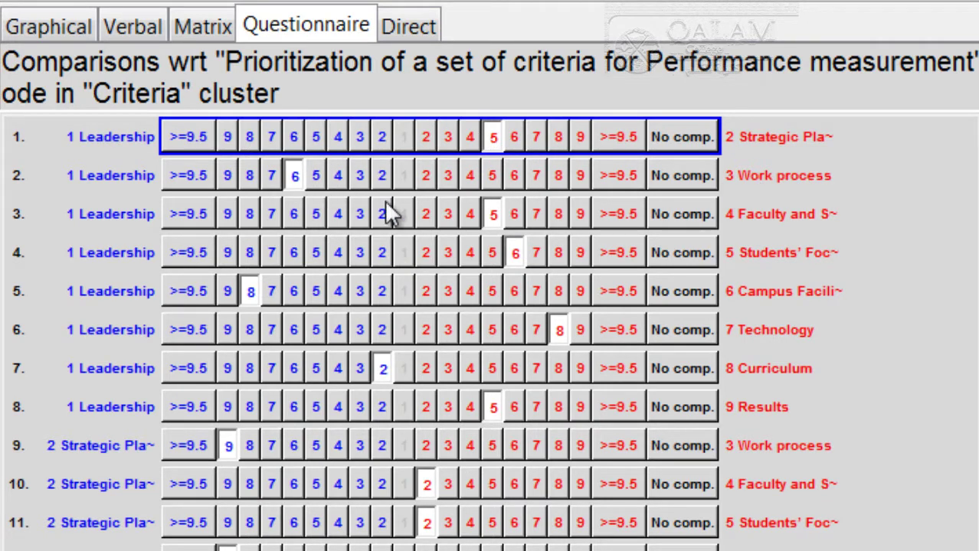
scroll(437, 329, down, 5)
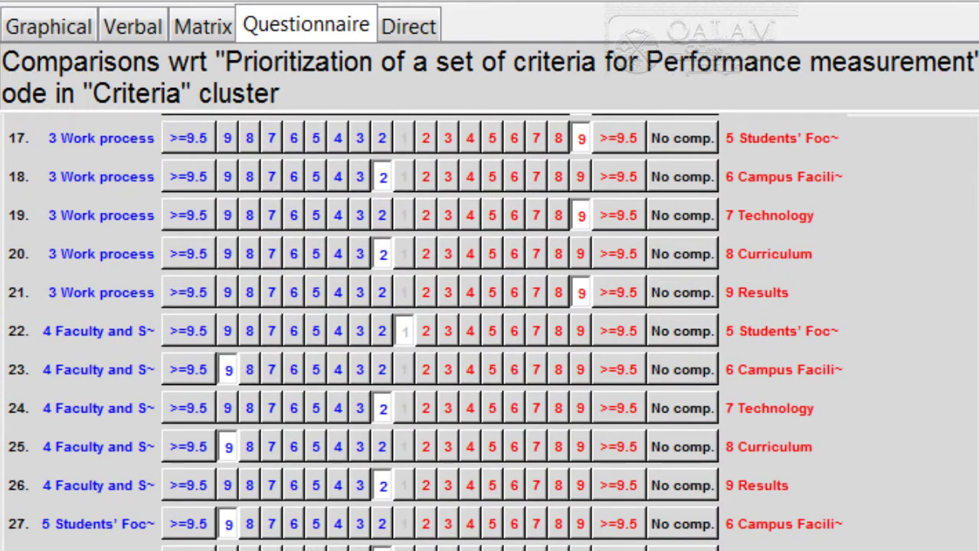
scroll(446, 345, up, 5)
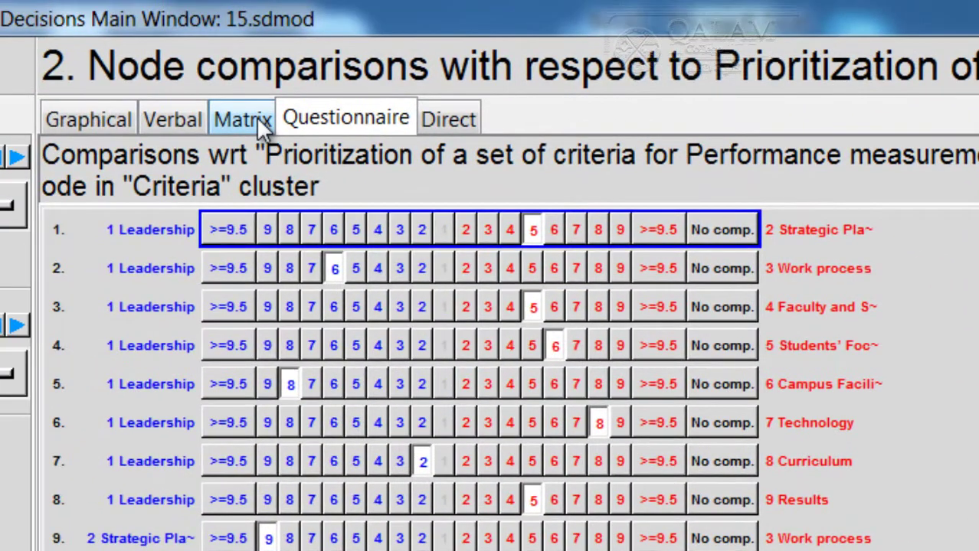
click(257, 120)
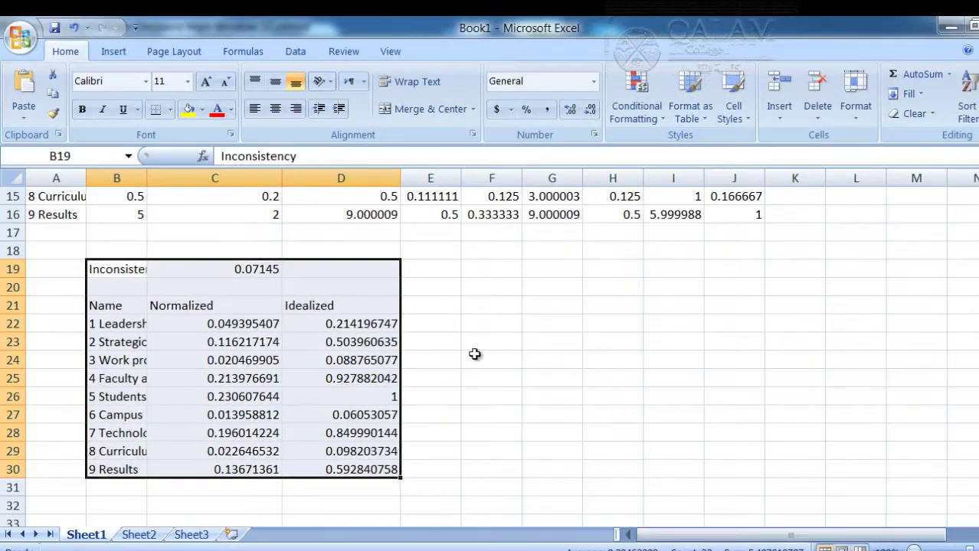
scroll(490, 370, up, 5)
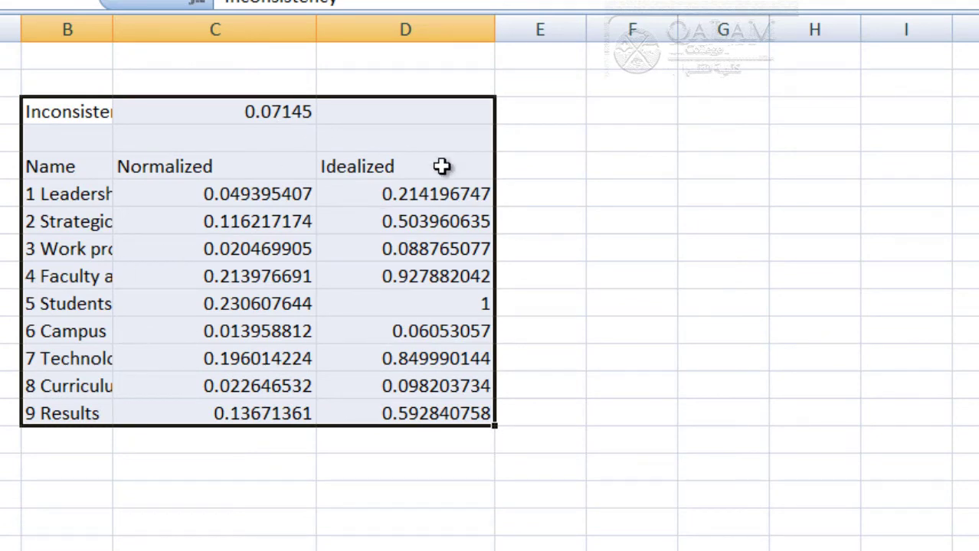
scroll(511, 182, up, 1)
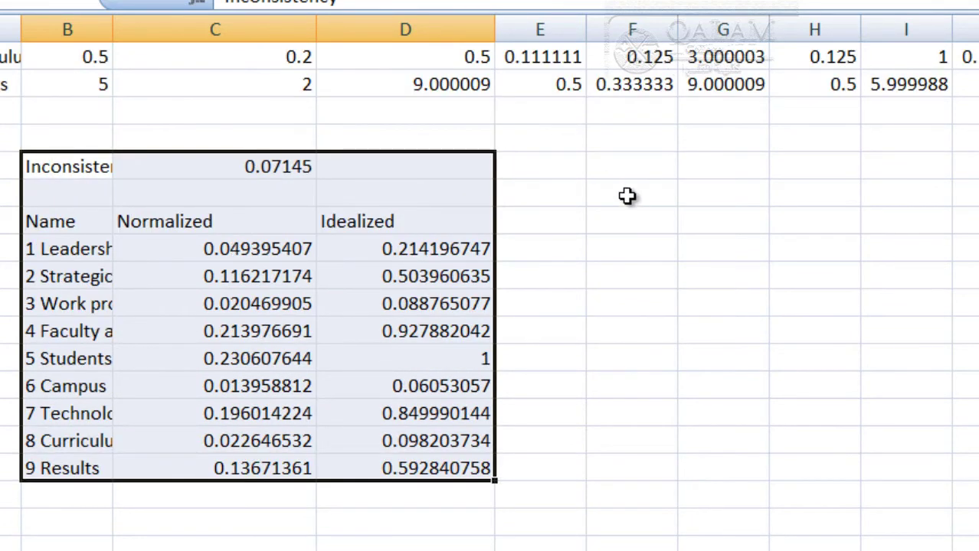
scroll(636, 191, up, 5)
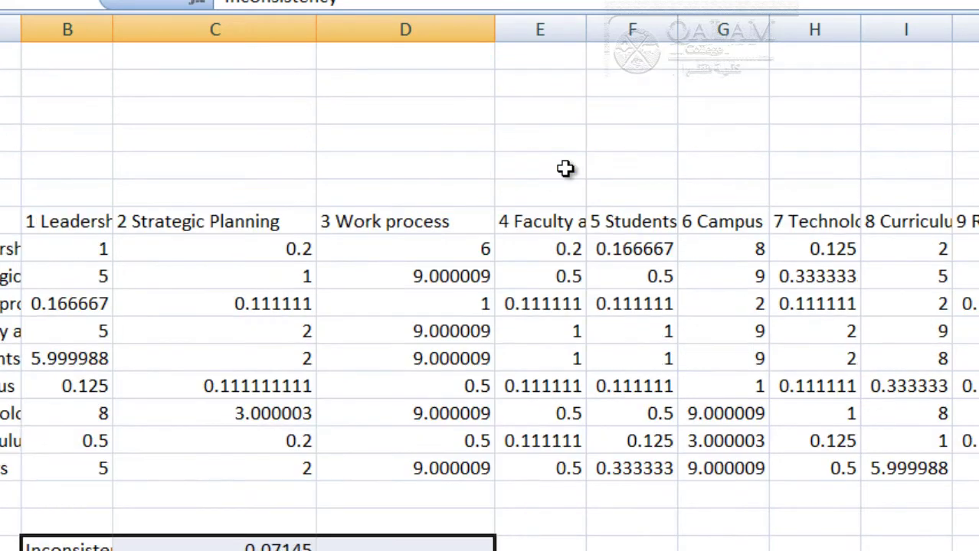
scroll(564, 207, down, 2)
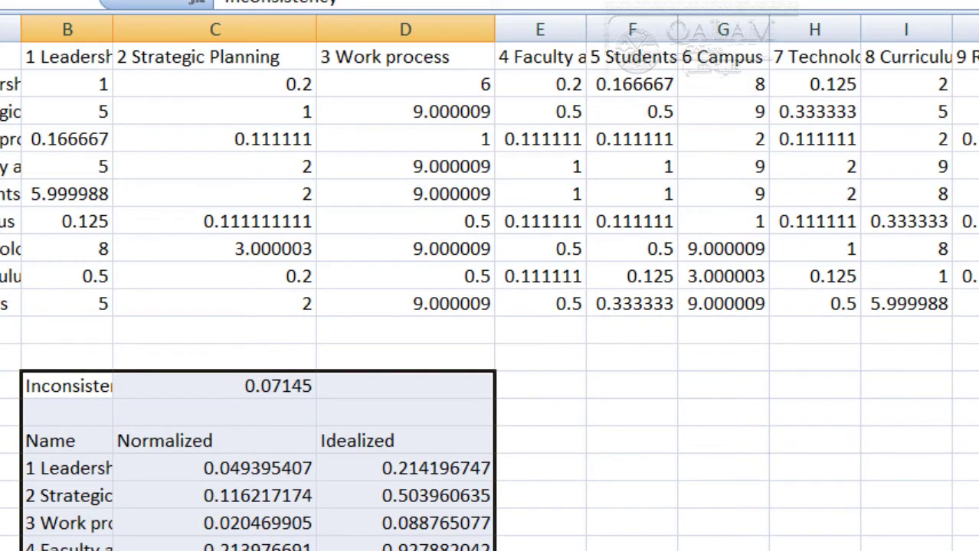
- Bring the Super Decisions criteria comparison matrix back in front of Excel
click(753, 545)
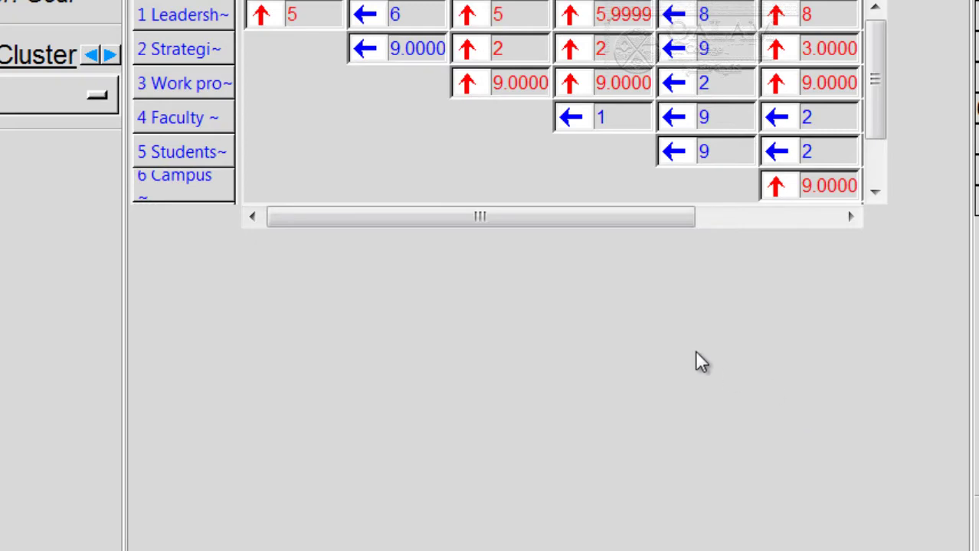